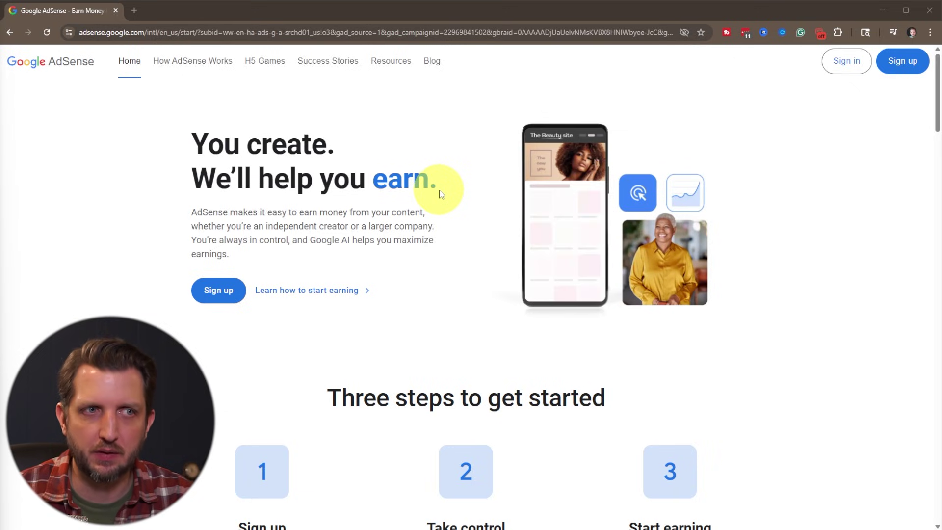
Step: Look over the AdSense landing page, then start the account sign-up from the header
scroll(440, 190, "down", 3)
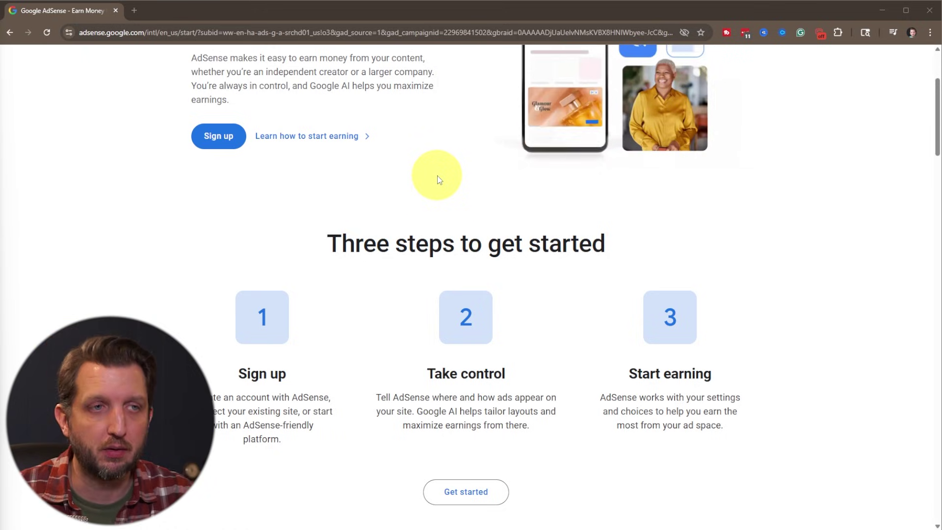
scroll(438, 179, "down", 3)
scroll(439, 179, "up", 6)
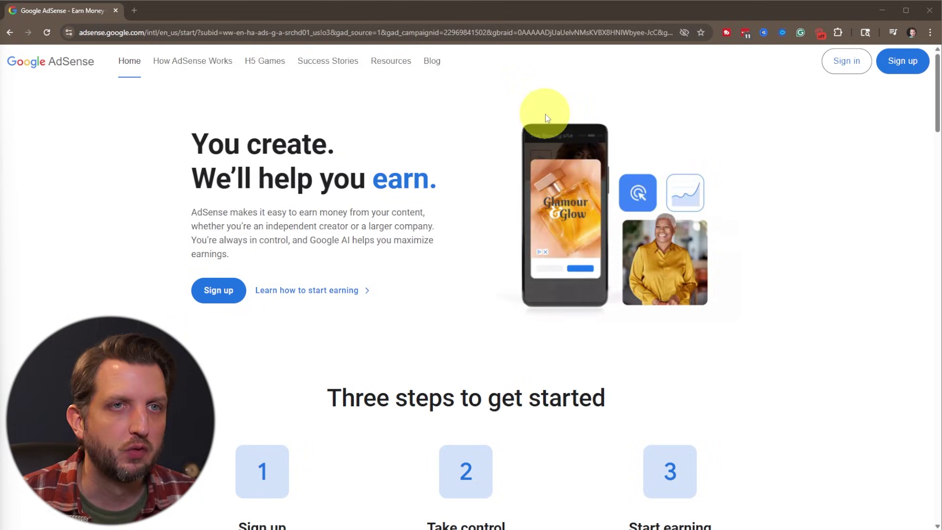
left_click(895, 74)
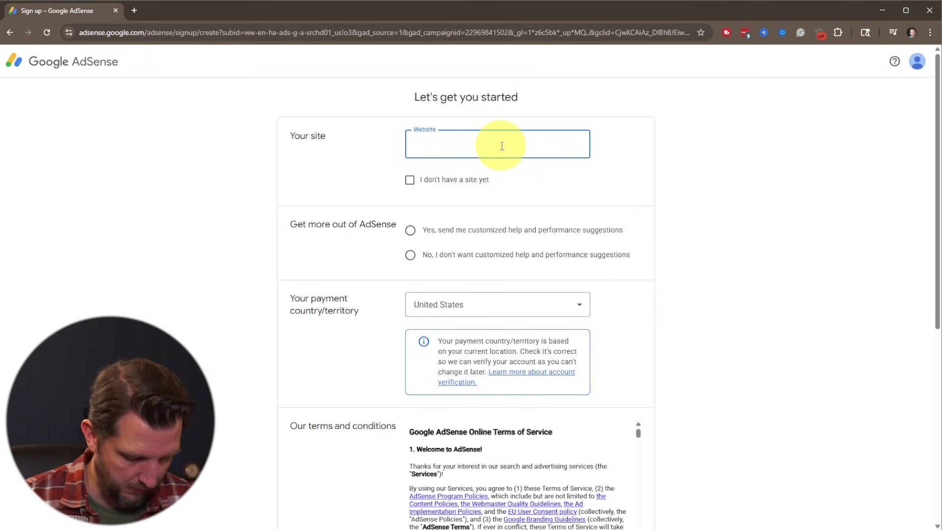
type("www.stormynightstudios.com")
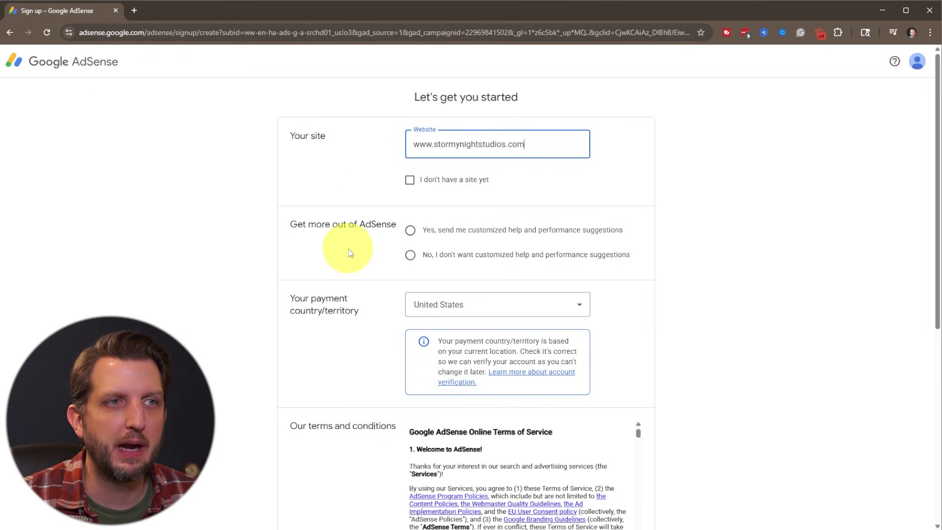
left_click(411, 230)
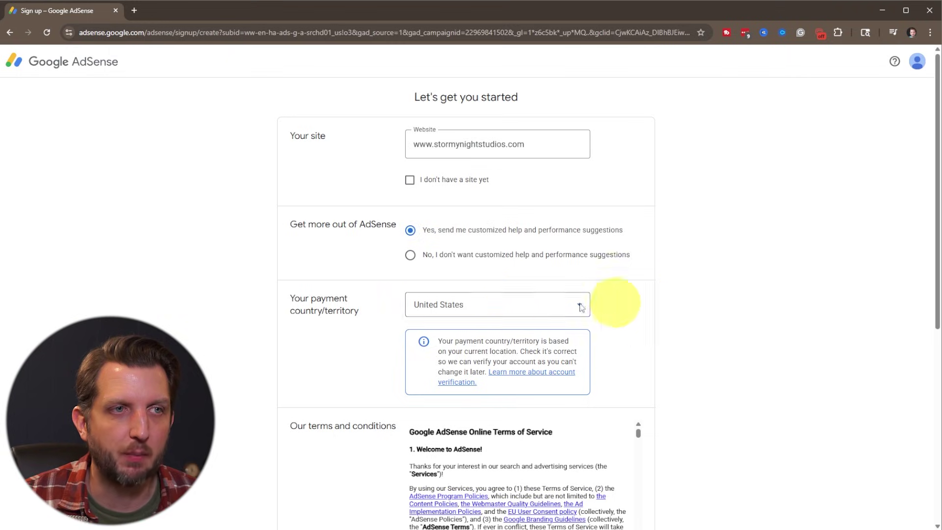
scroll(505, 329, "down", 4)
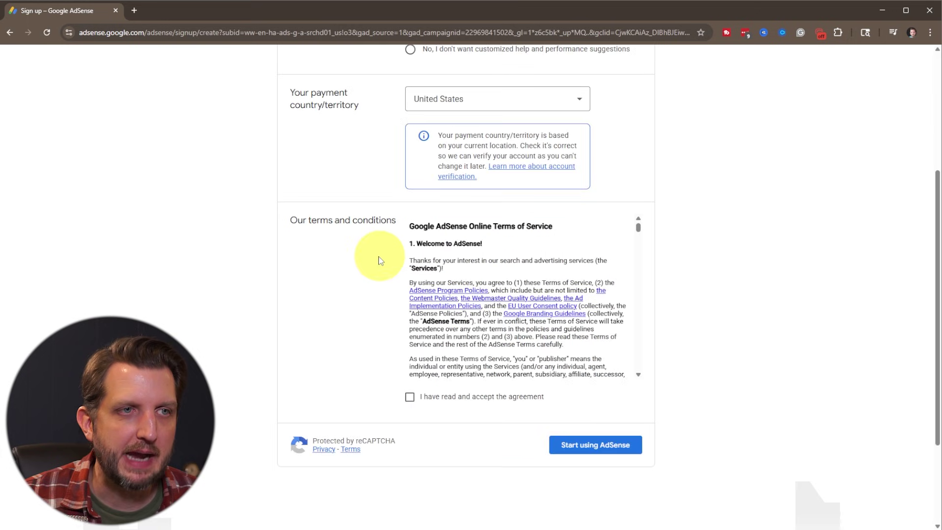
scroll(508, 302, "down", 5)
scroll(509, 305, "down", 10)
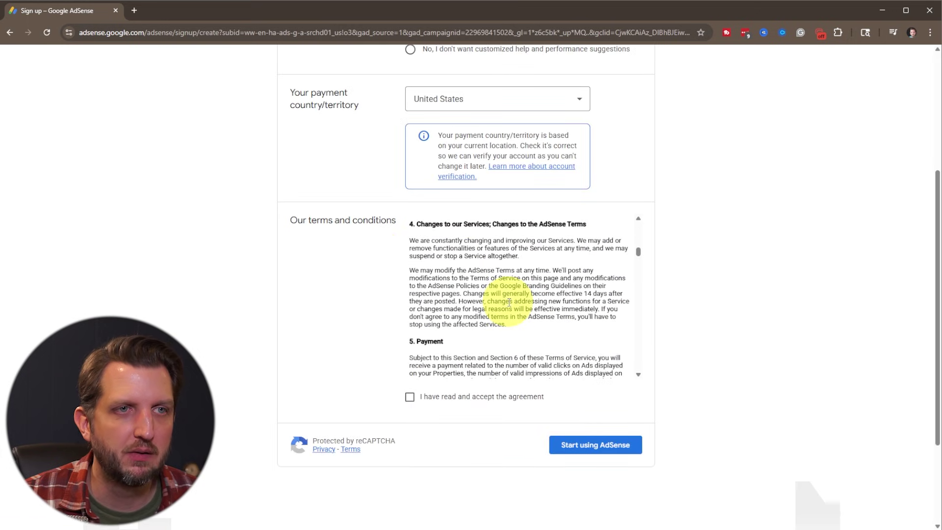
scroll(509, 301, "down", 12)
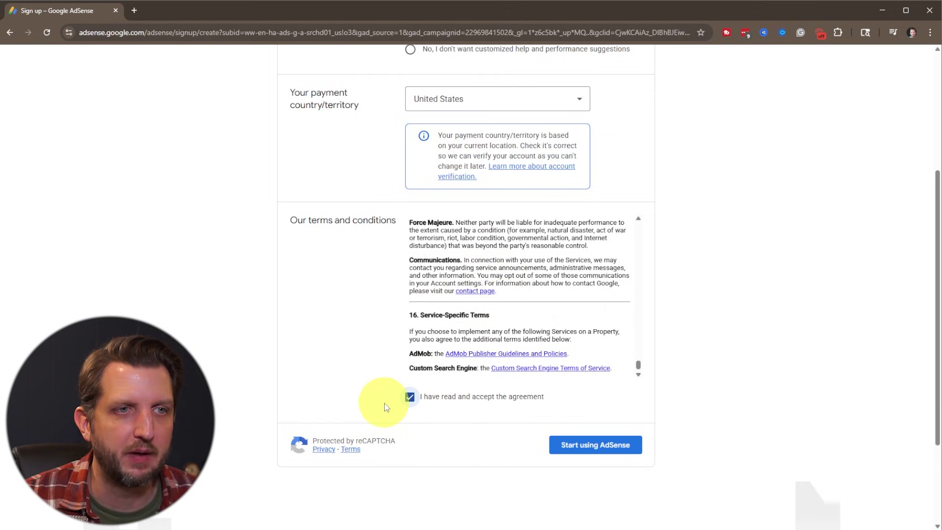
left_click(588, 447)
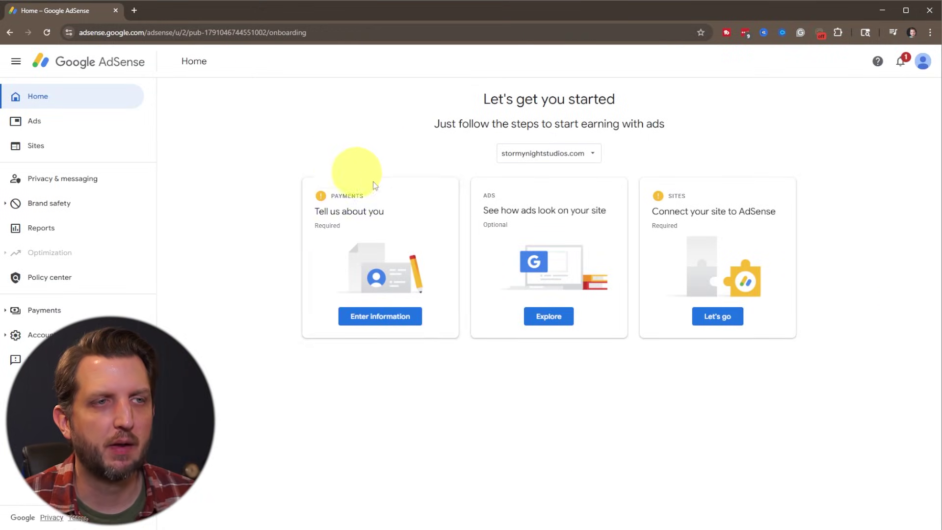
Step: View the Payments customer-information form
left_click(375, 318)
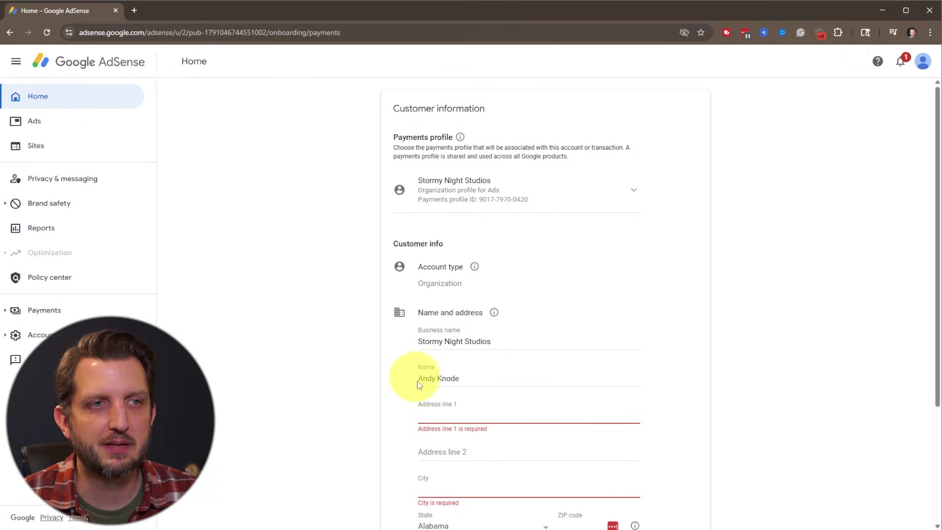
scroll(421, 440, "down", 3)
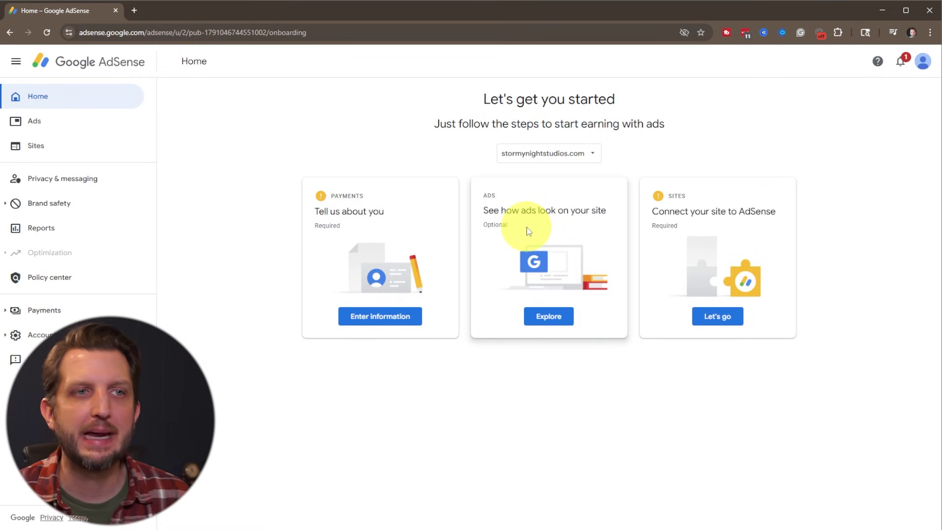
Step: Open the ad settings preview for stormynightstudios.com
left_click(553, 319)
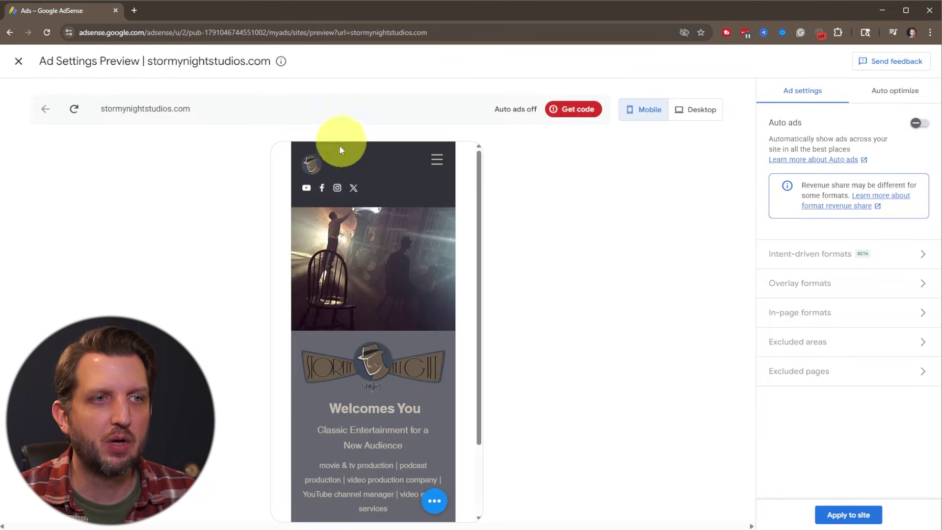
scroll(383, 444, "down", 5)
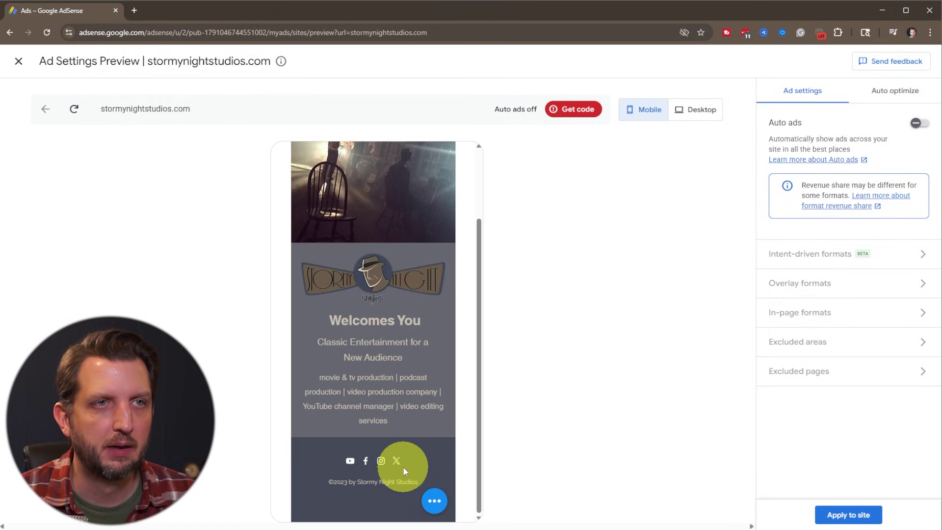
scroll(404, 467, "up", 5)
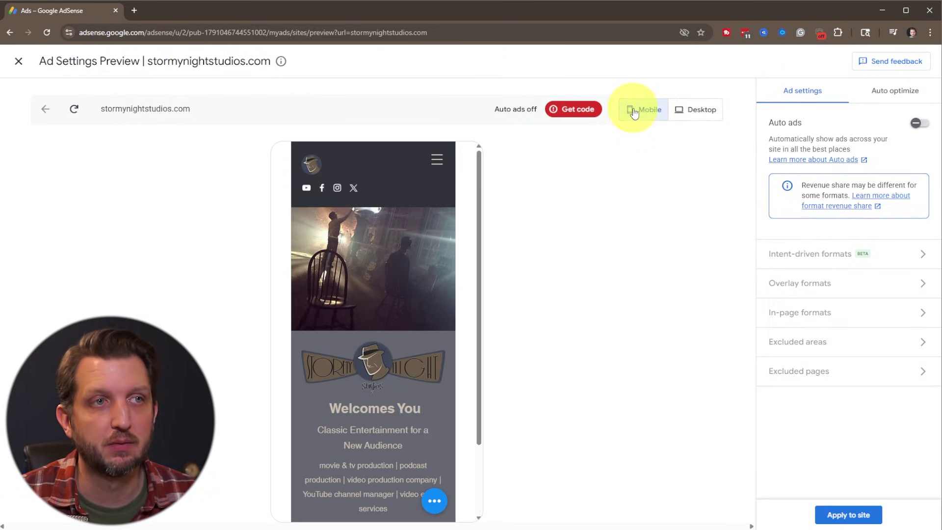
Step: Switch the preview to desktop layout and turn auto ads on
left_click(691, 110)
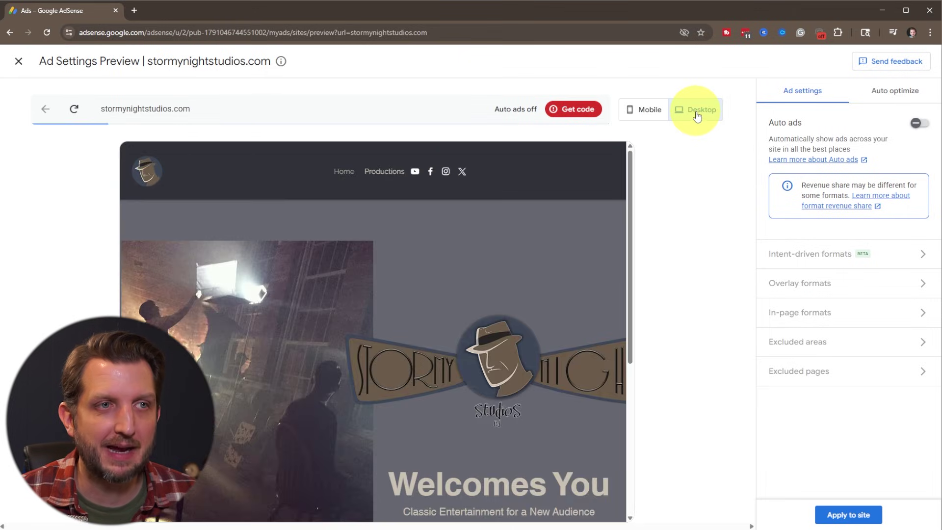
scroll(505, 246, "down", 4)
scroll(537, 375, "down", 2)
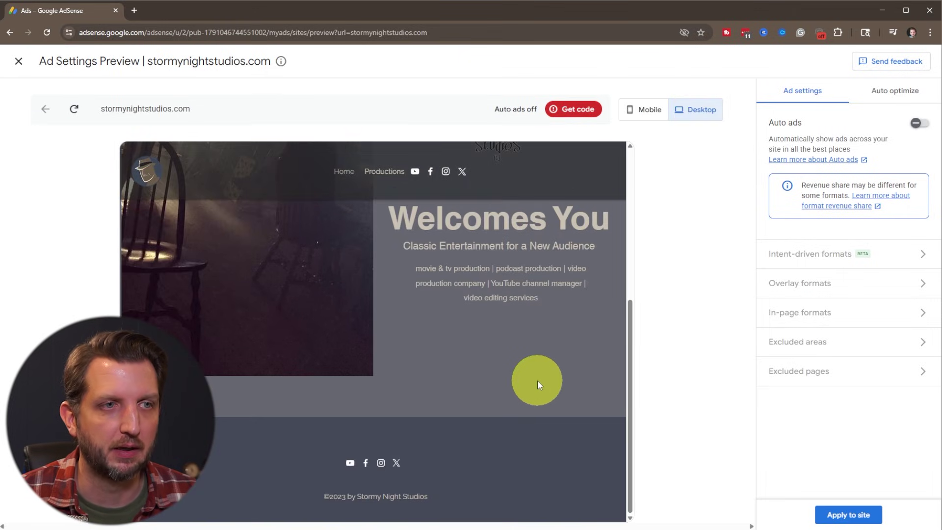
scroll(539, 381, "up", 8)
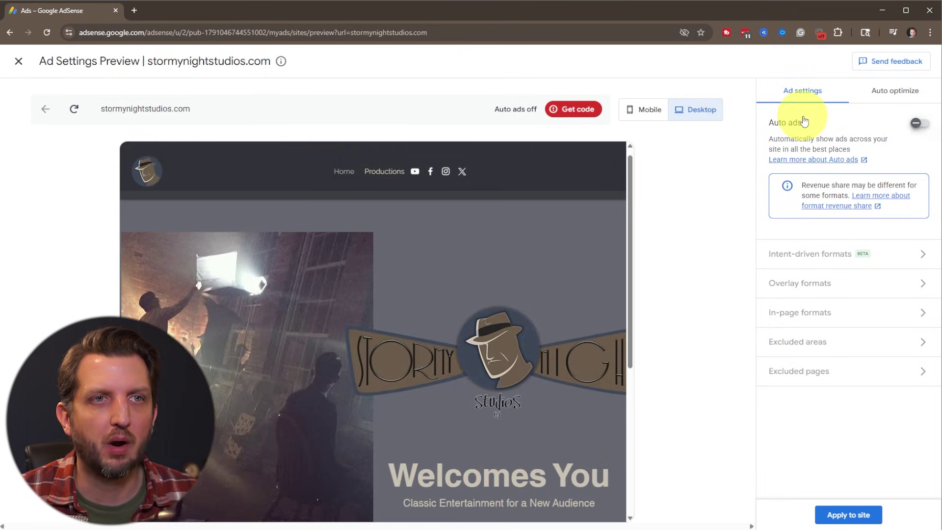
left_click(917, 124)
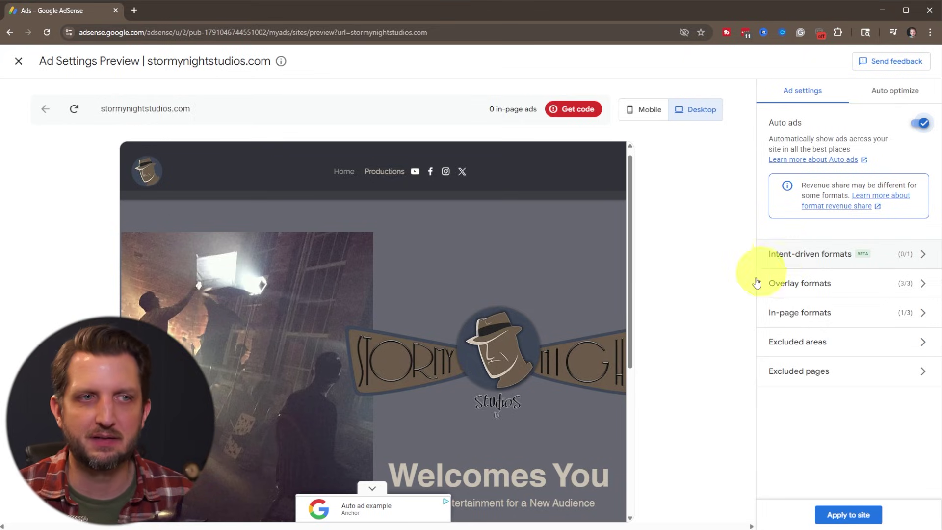
Step: Review the intent-driven, overlay and excluded areas ad format panels
scroll(530, 404, "down", 4)
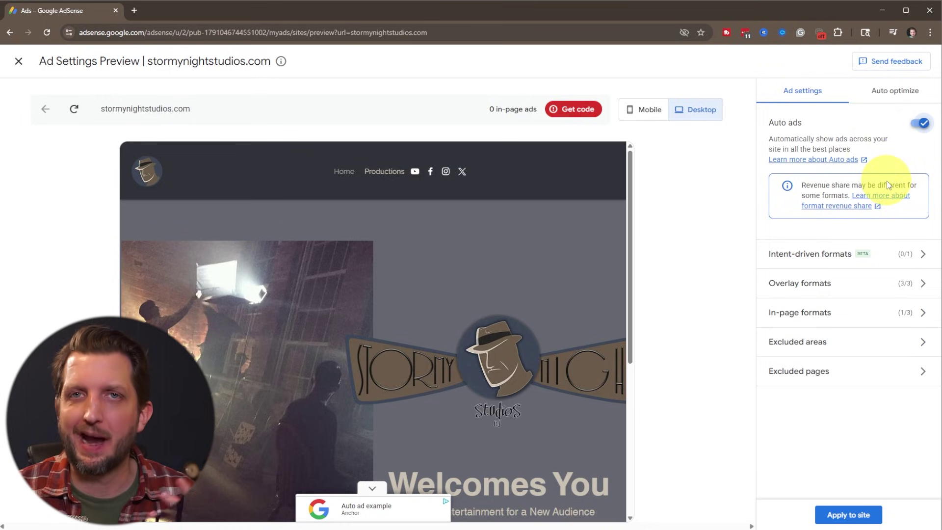
left_click(925, 259)
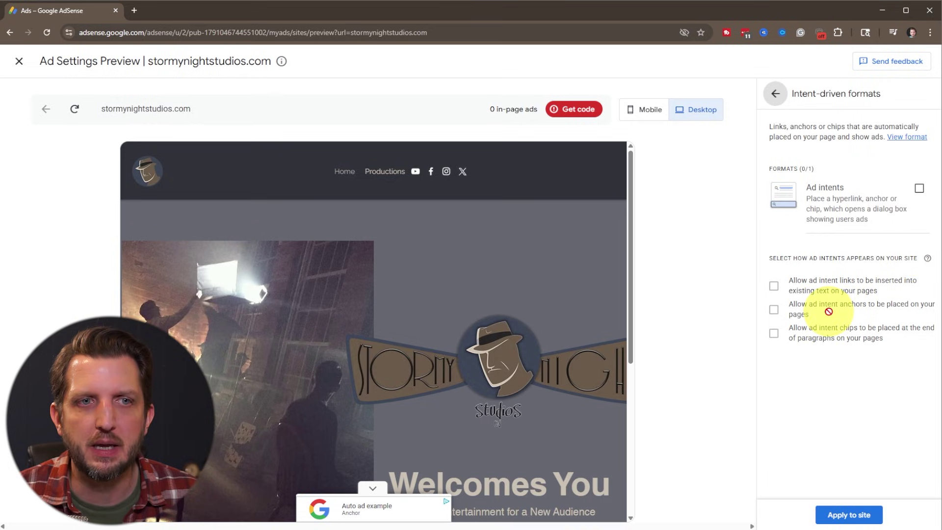
left_click(775, 94)
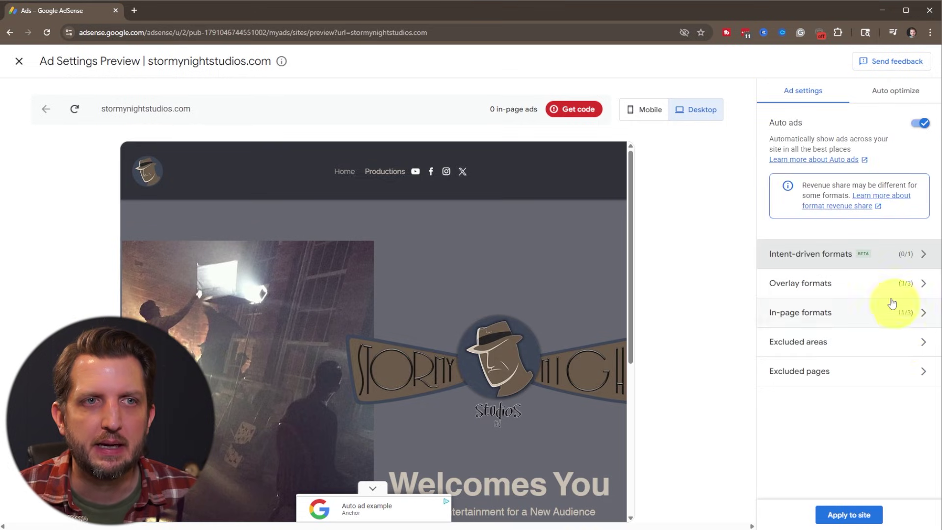
left_click(931, 288)
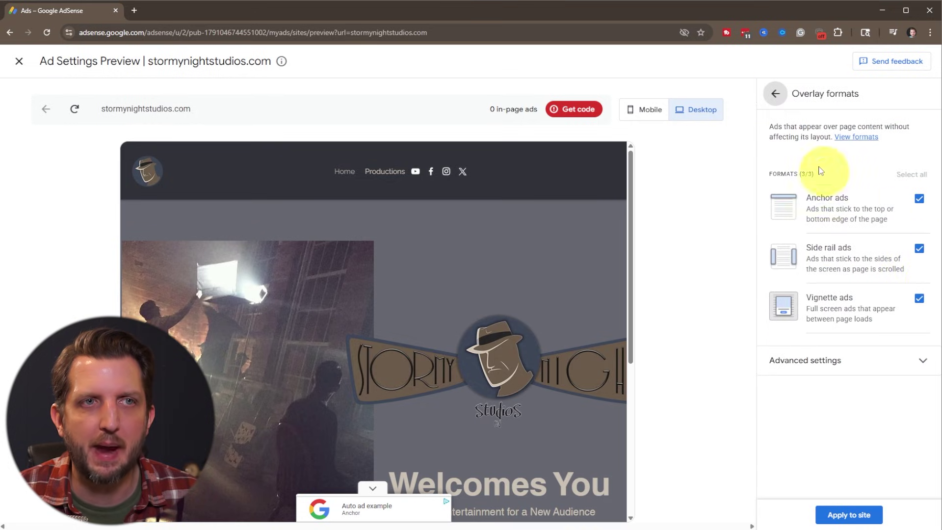
left_click(776, 93)
left_click(926, 344)
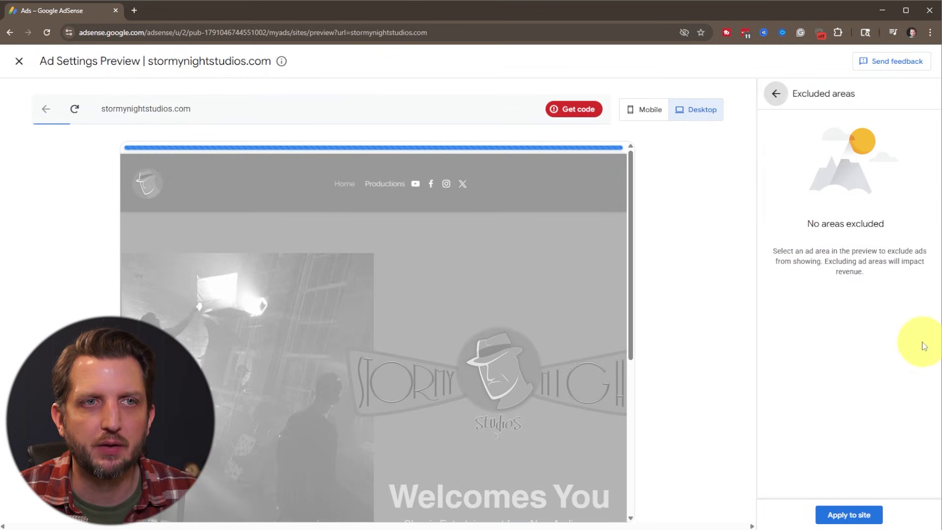
left_click(775, 94)
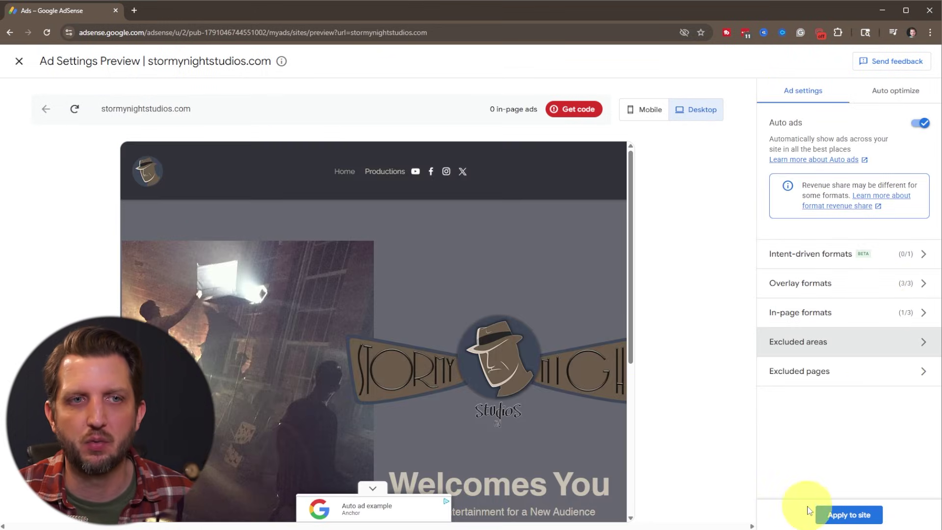
Step: Apply the auto ad settings to the site now and save them
left_click(840, 515)
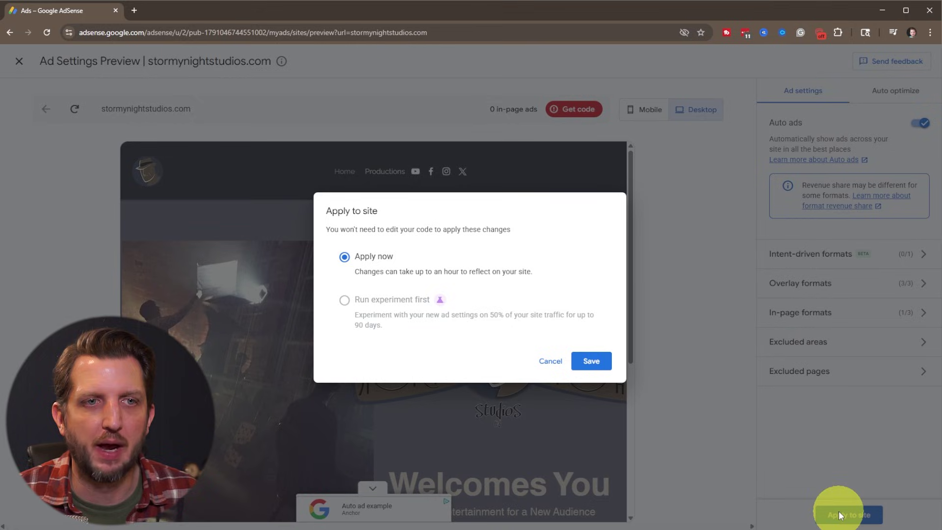
left_click(595, 361)
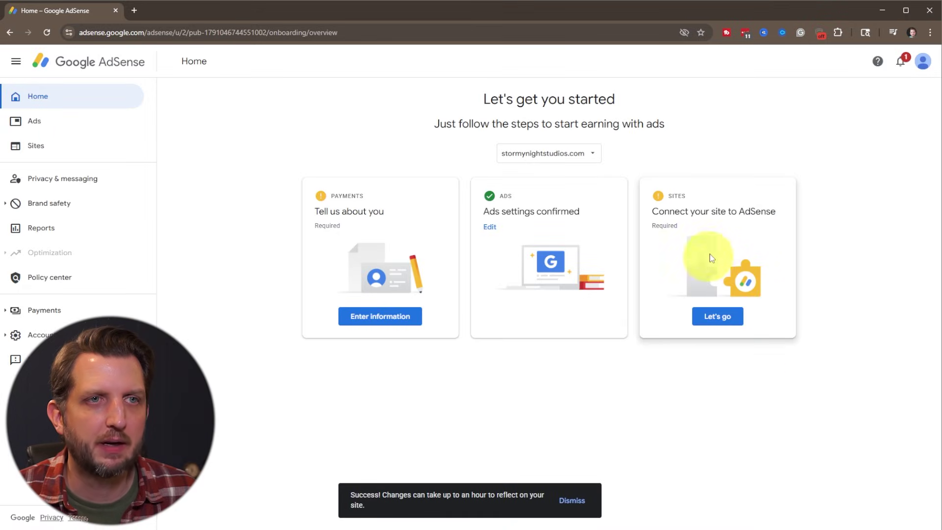
left_click(717, 318)
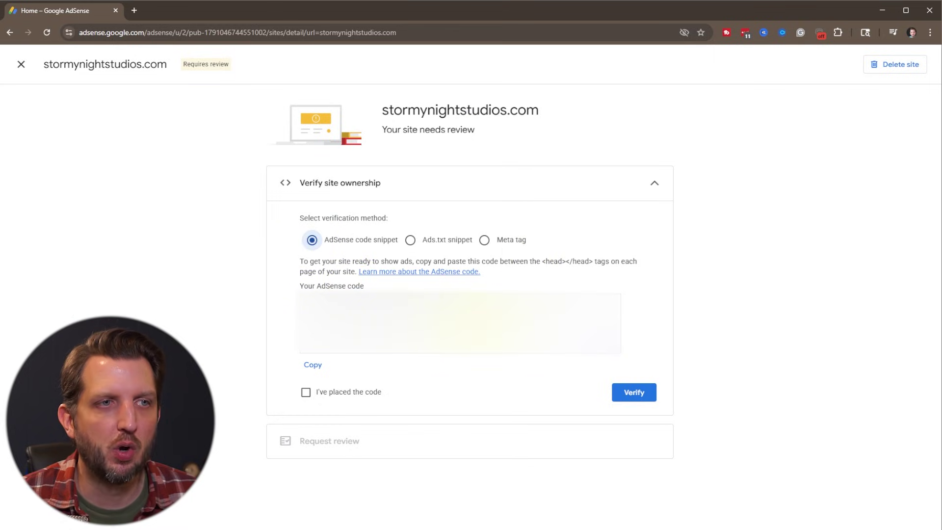
left_click(343, 319)
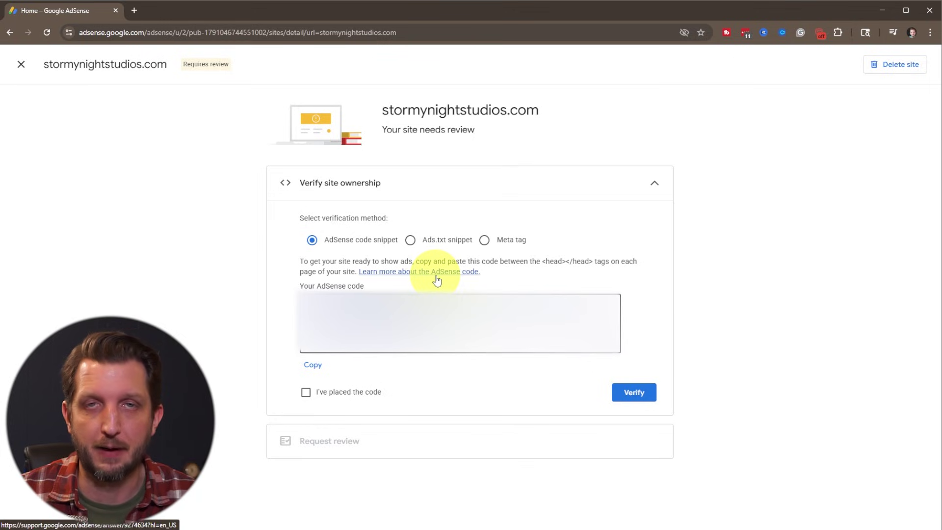
left_click(305, 393)
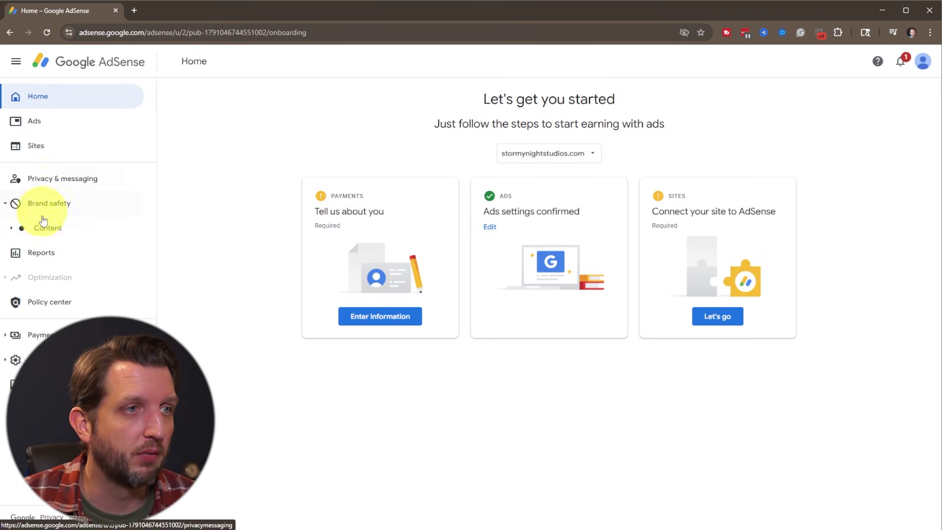
Step: Go from Reports to Payments > Payments info, which shows no payment information yet
left_click(41, 252)
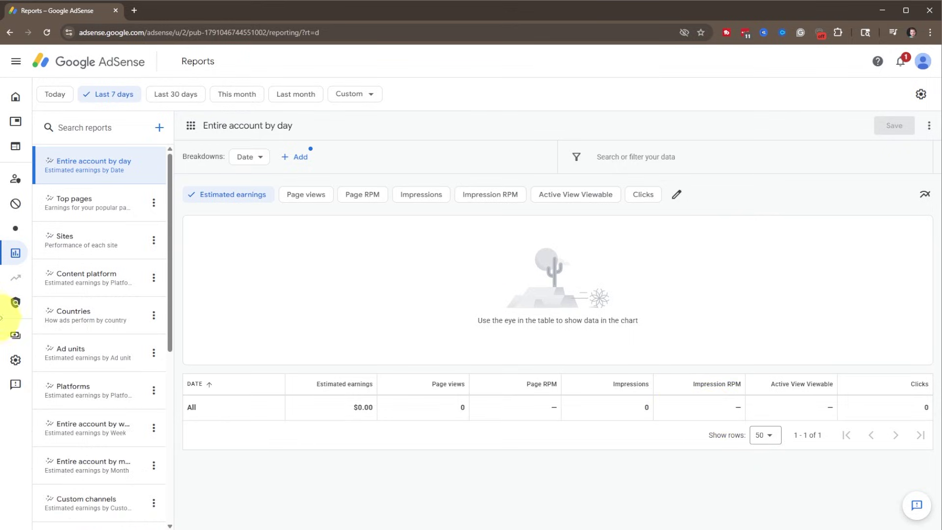
left_click(29, 337)
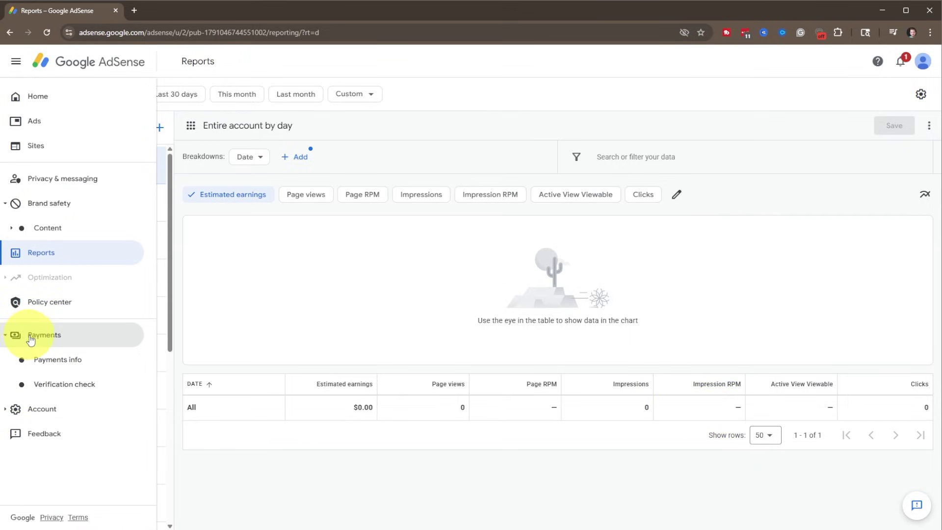
left_click(52, 360)
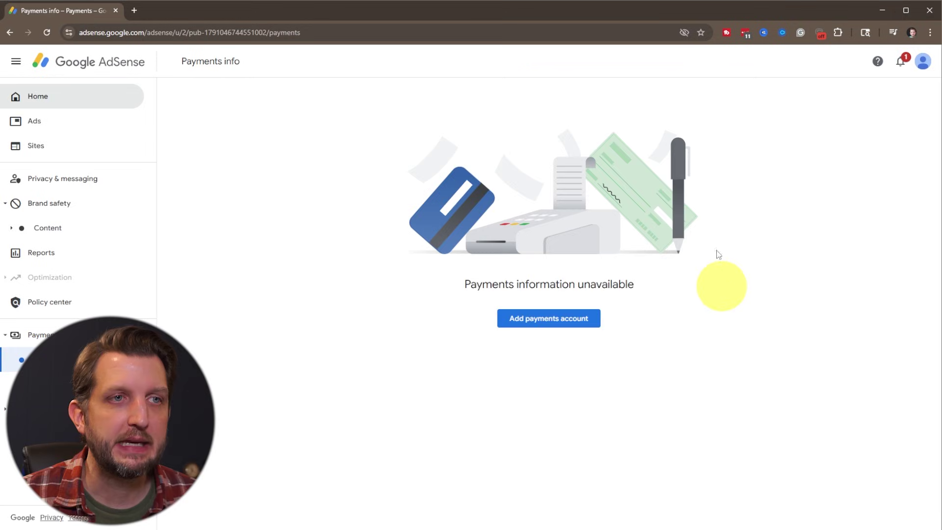